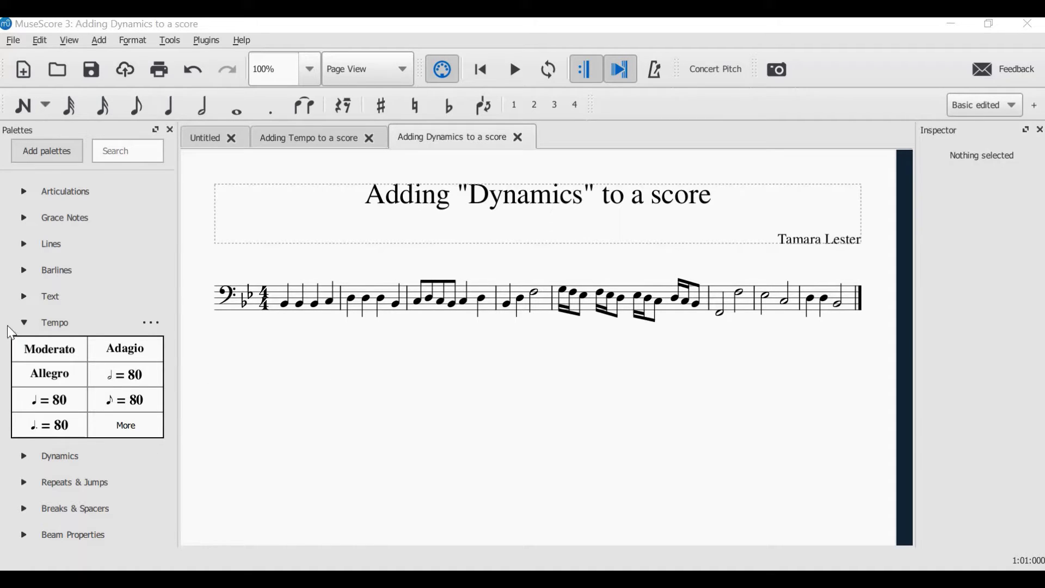
Collapse Tempo, expand Dynamics and reveal its extra markings like pppppp, fp, sf and rfz
left_click(25, 324)
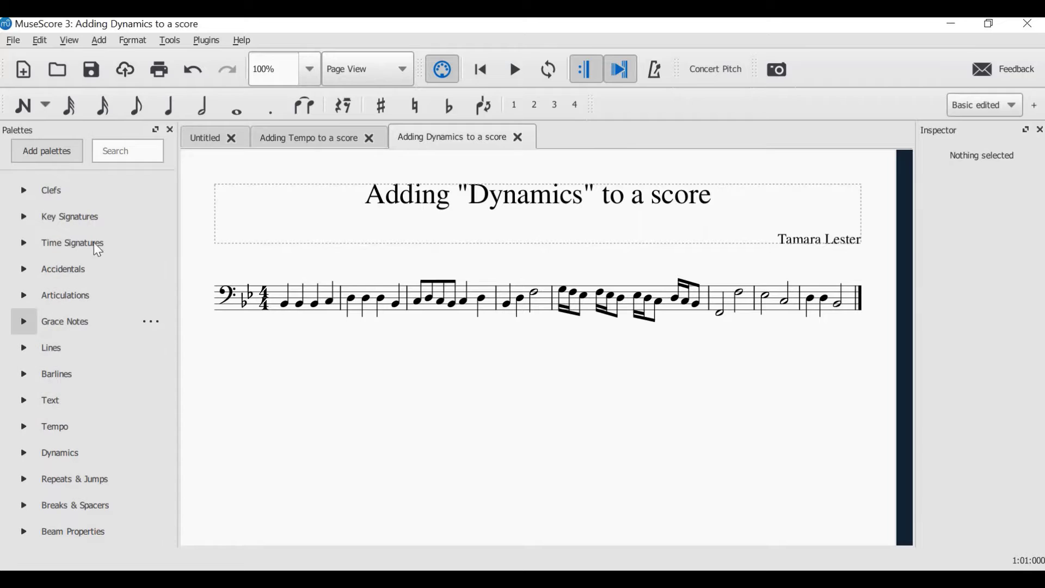
left_click(27, 453)
scroll(100, 408, "down", 3)
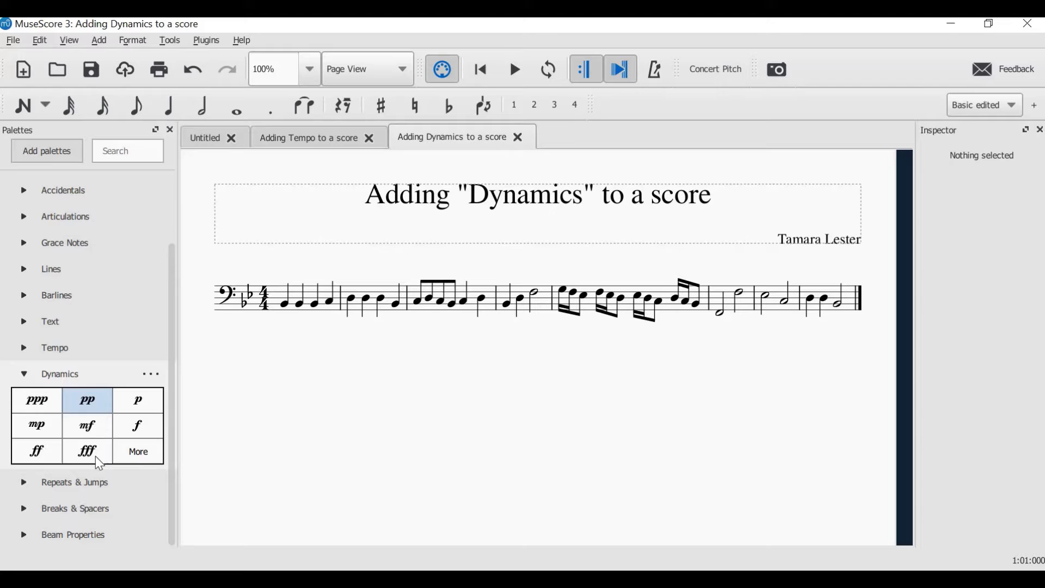
left_click(139, 450)
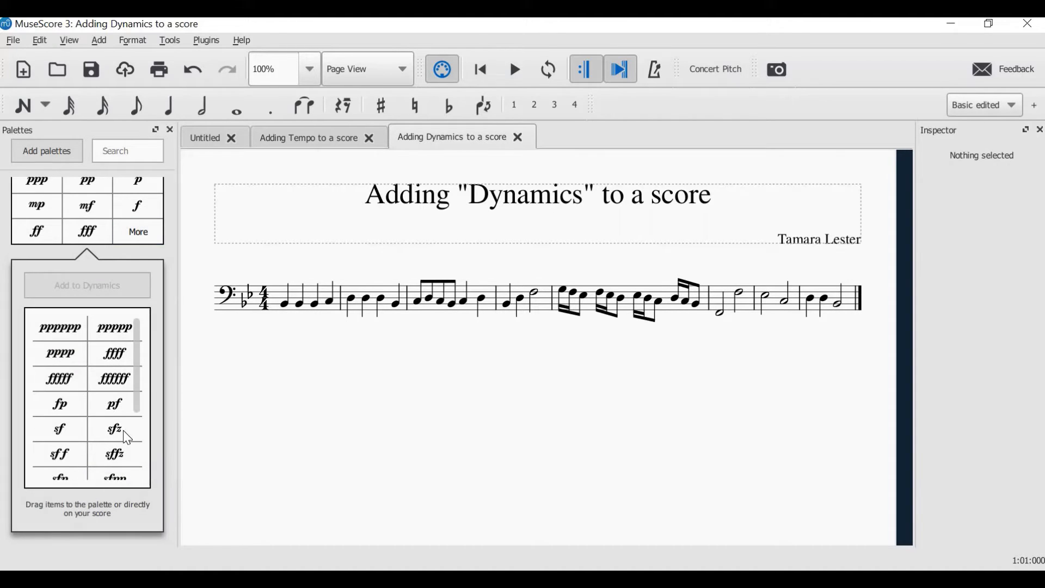
scroll(107, 409, "down", 3)
scroll(108, 408, "up", 3)
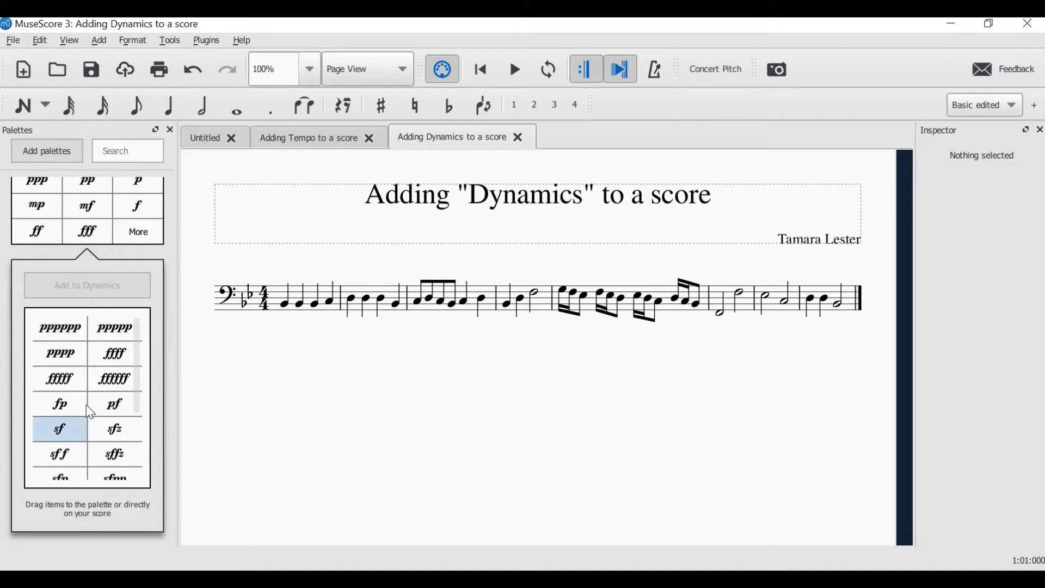
scroll(92, 409, "down", 3)
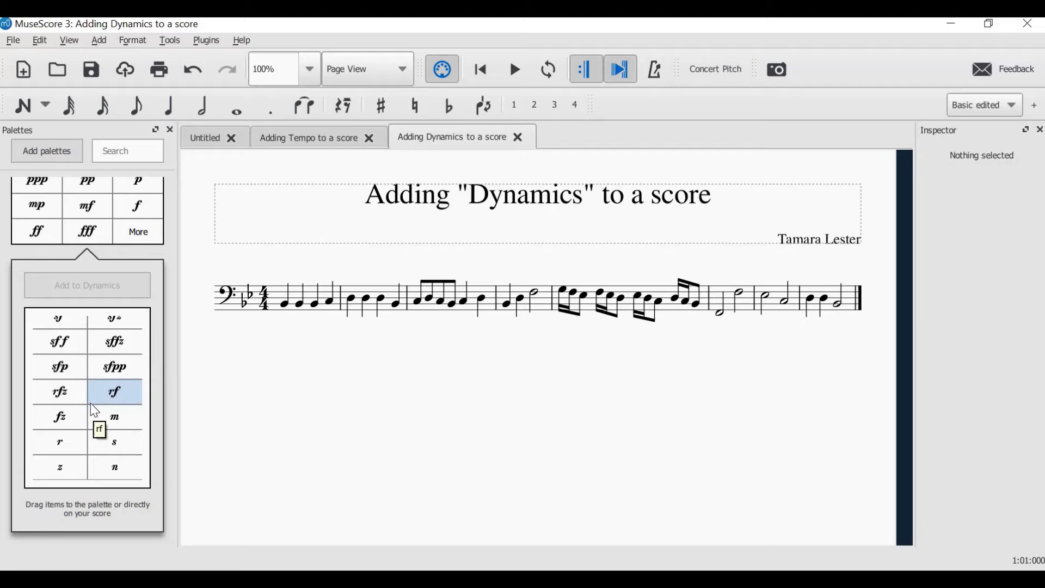
scroll(91, 405, "up", 3)
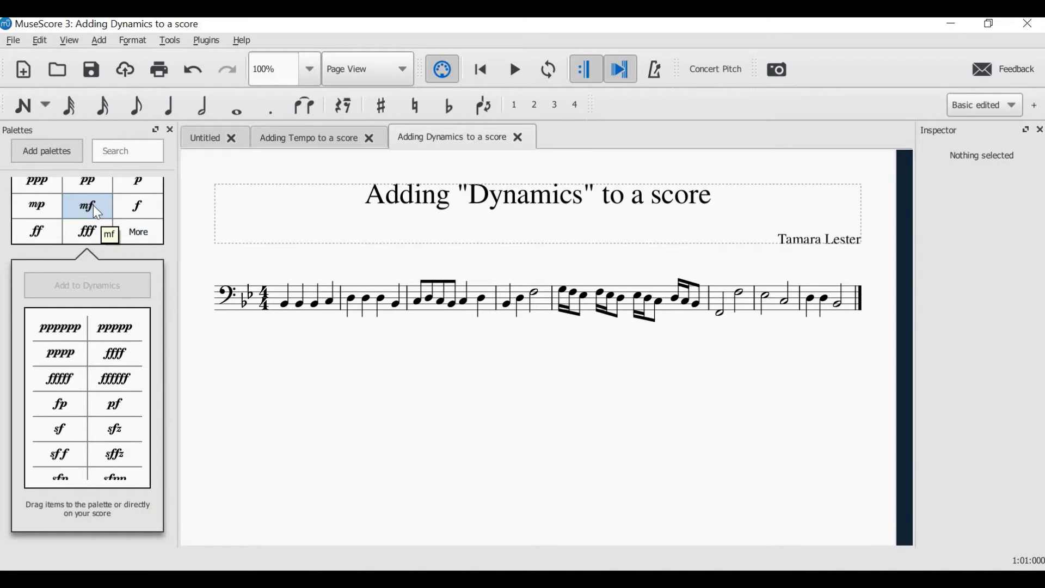
Place an mf dynamic under bar 1's first note, deleting and re-adding it once
left_click_drag(93, 205, 284, 306)
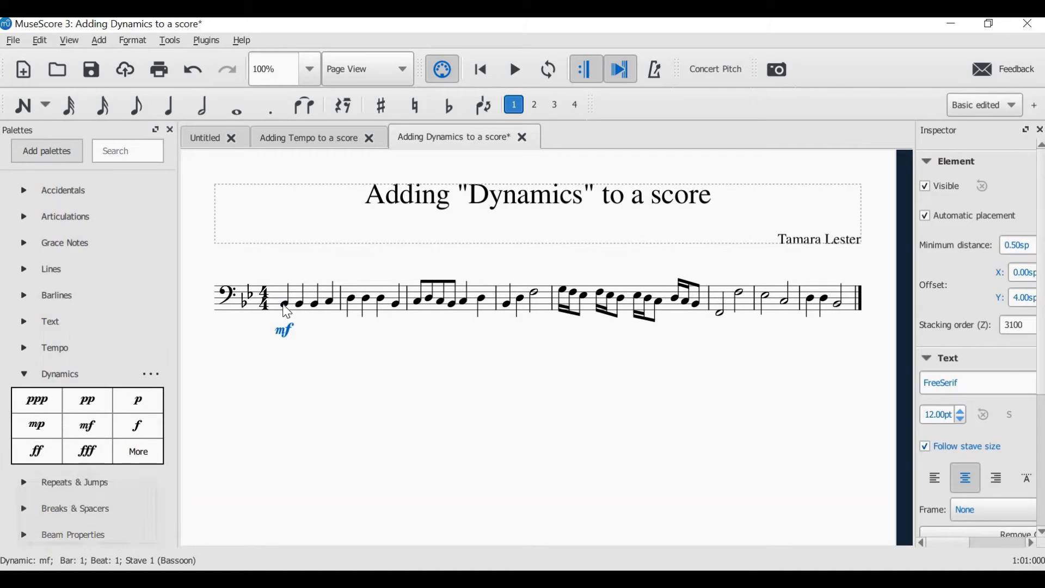
left_click(398, 403)
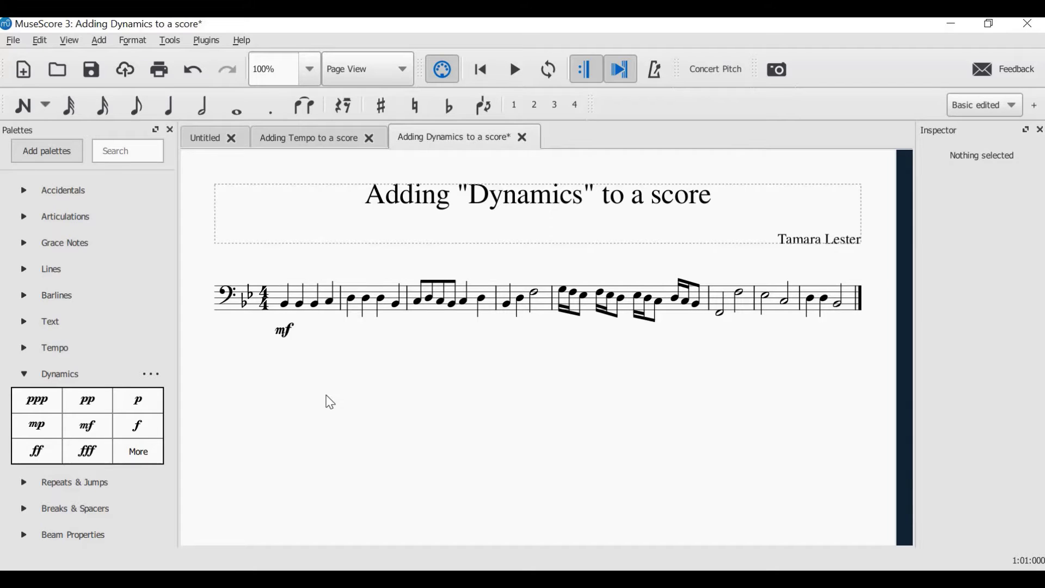
left_click(288, 333)
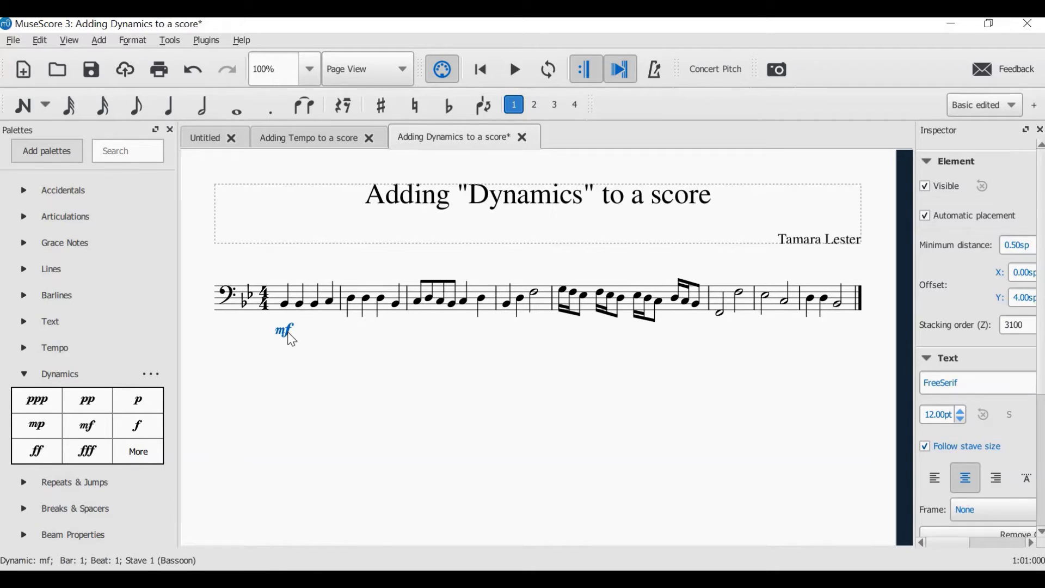
key("Delete")
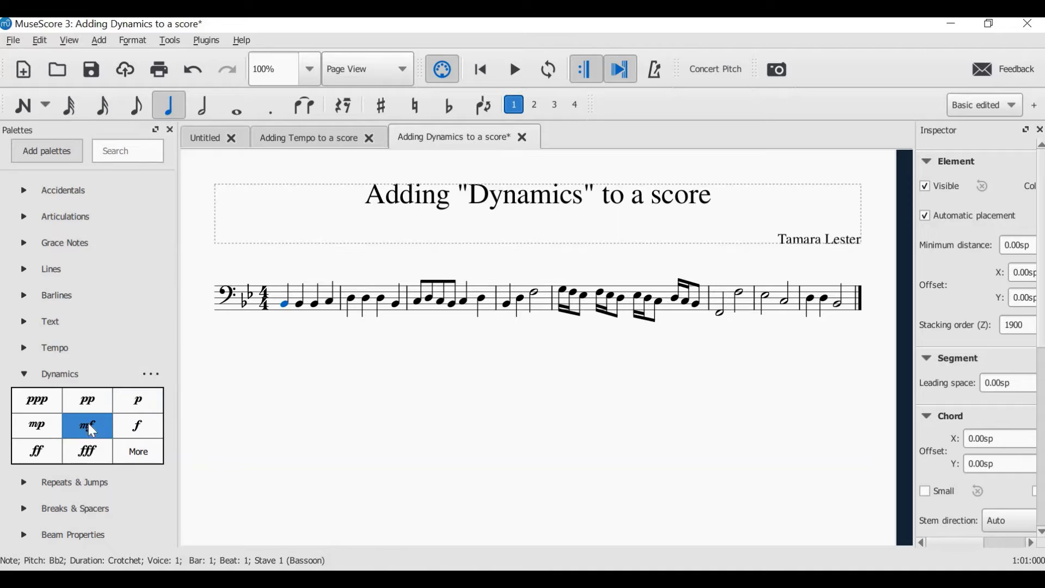
left_click_drag(92, 432, 290, 313)
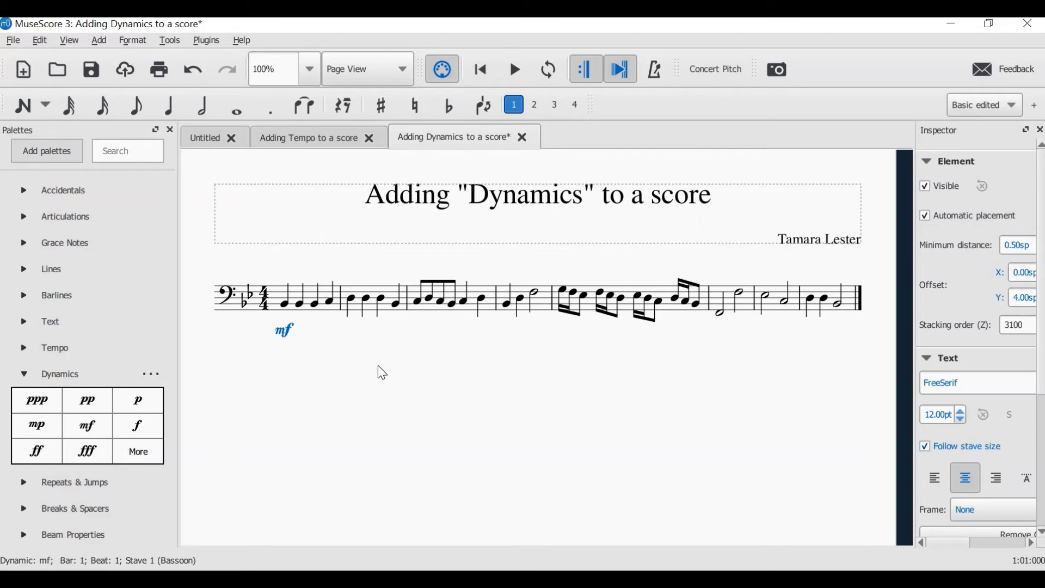
key("Escape")
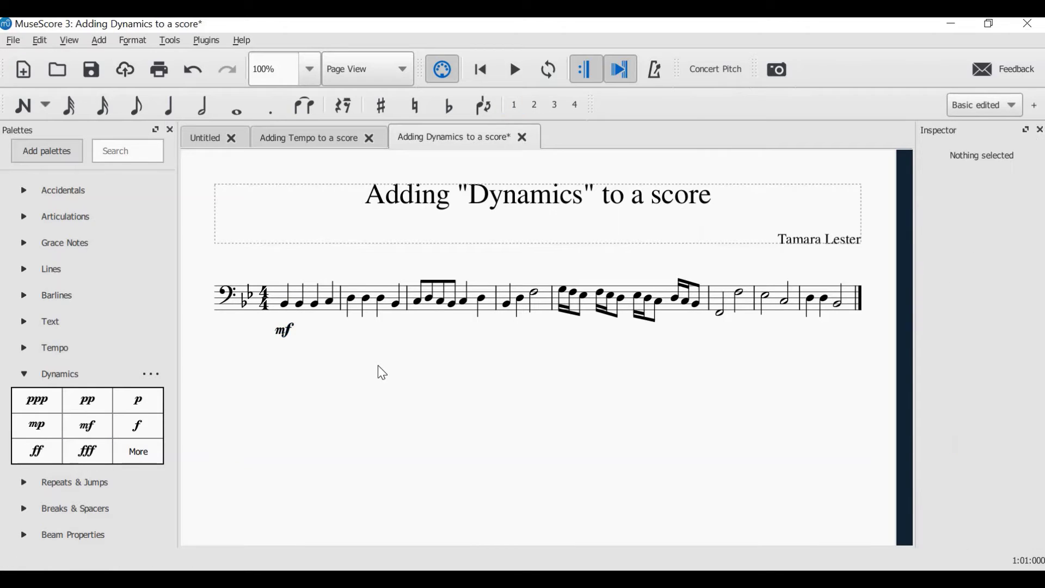
left_click(289, 333)
key("Delete")
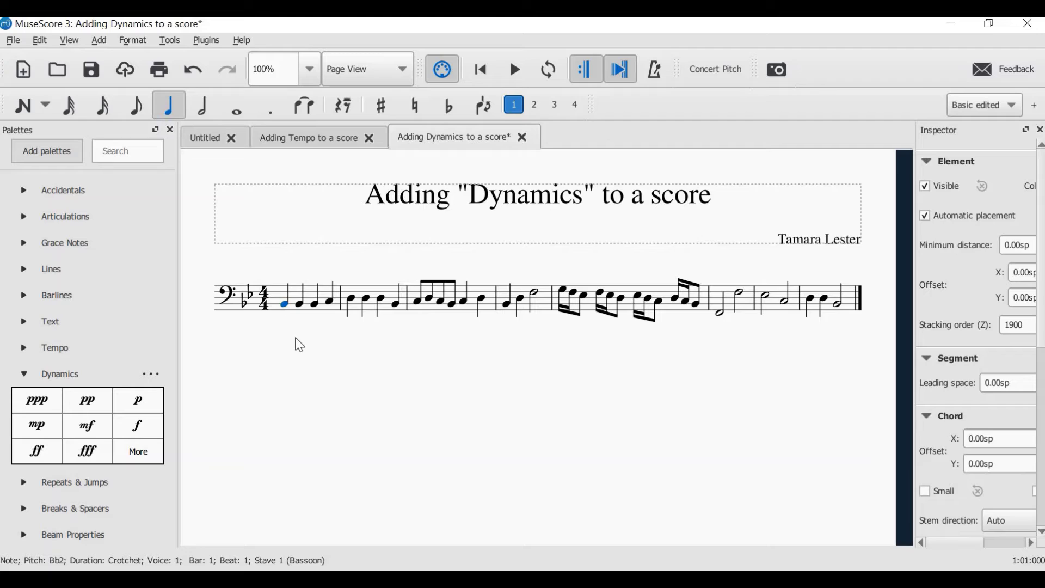
key("Escape")
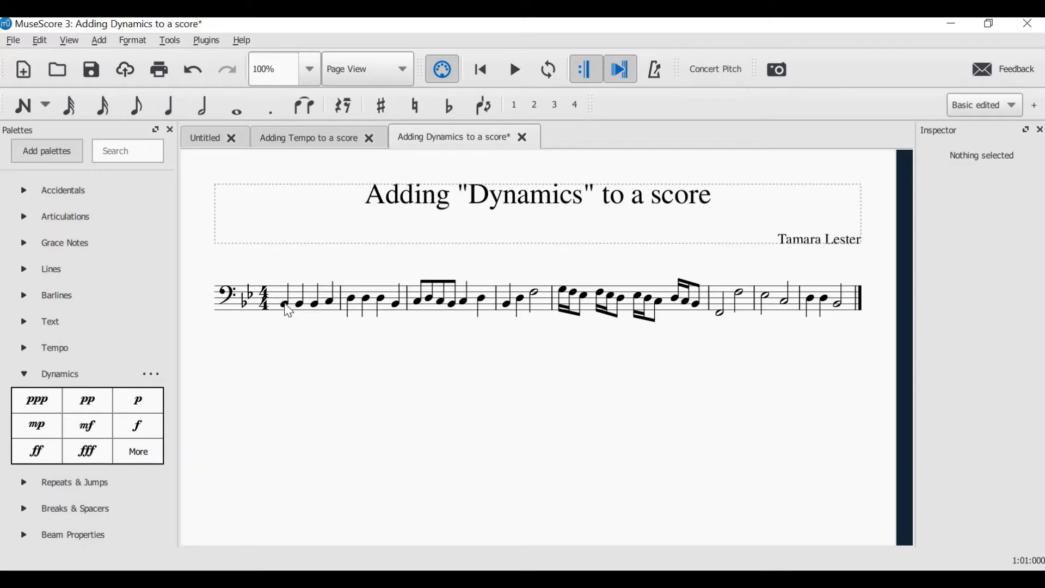
left_click(289, 311)
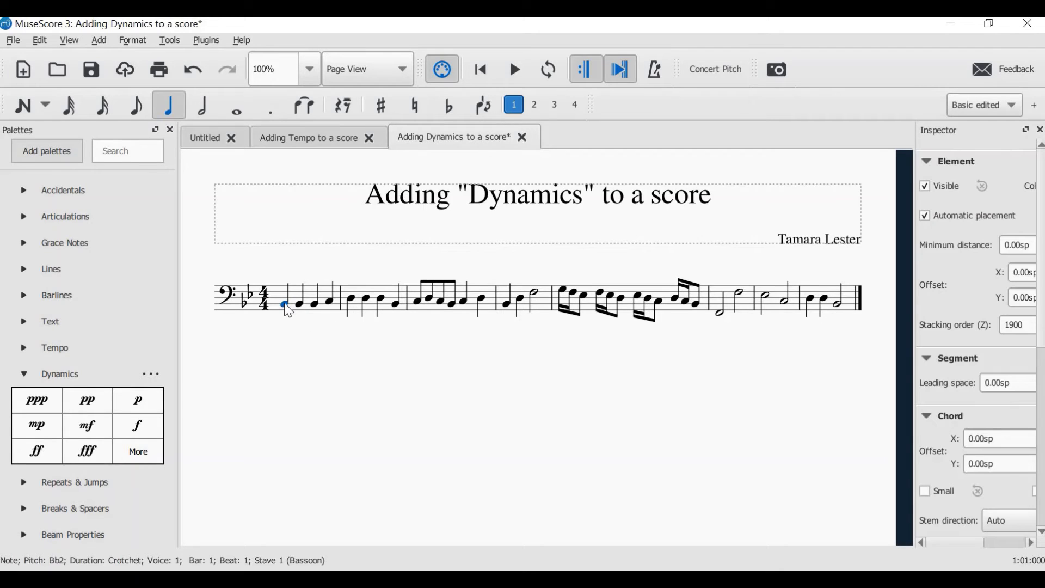
left_click(96, 425)
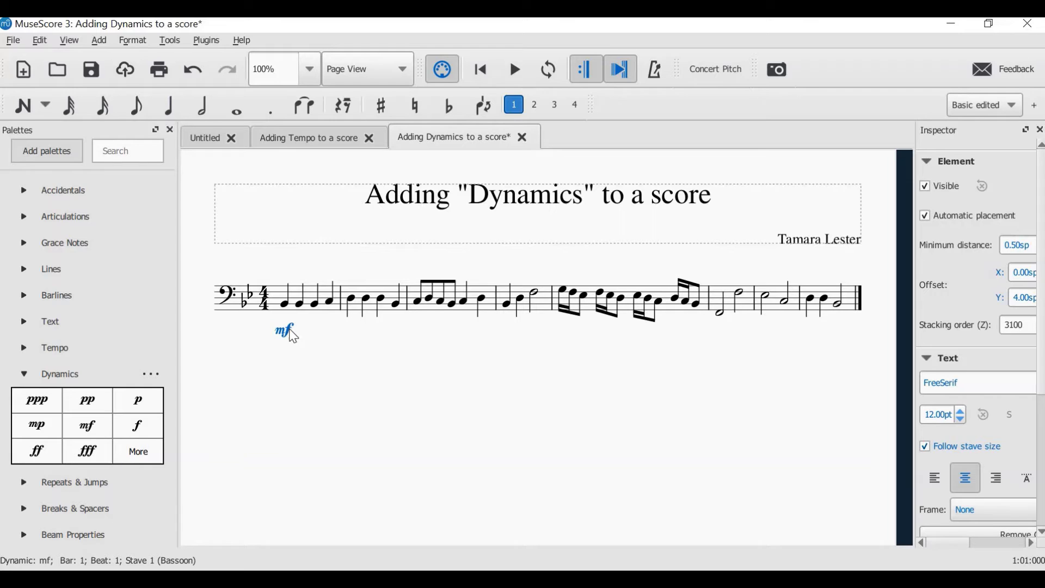
key("Delete")
key("Escape")
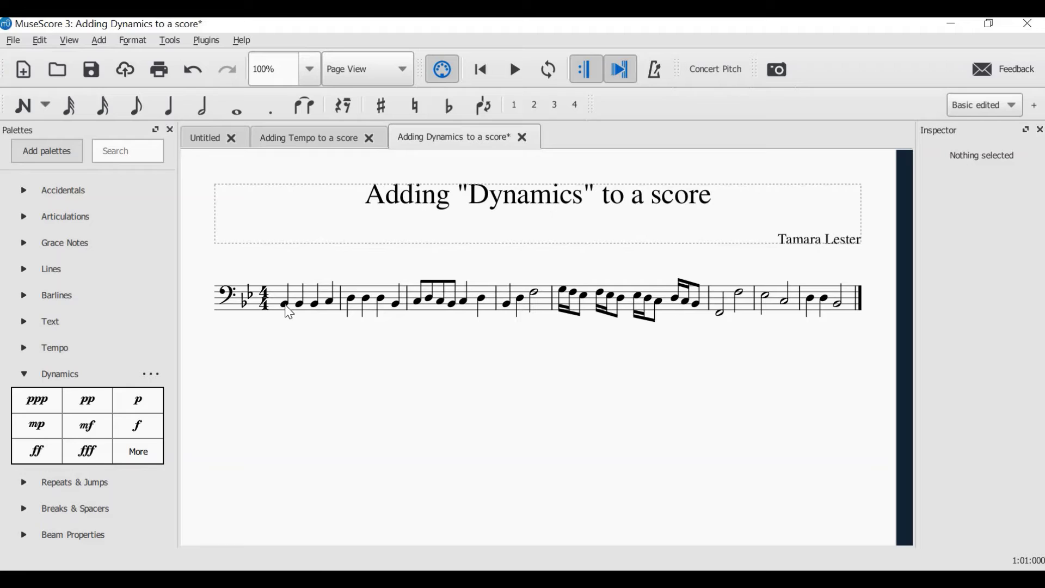
left_click(287, 306)
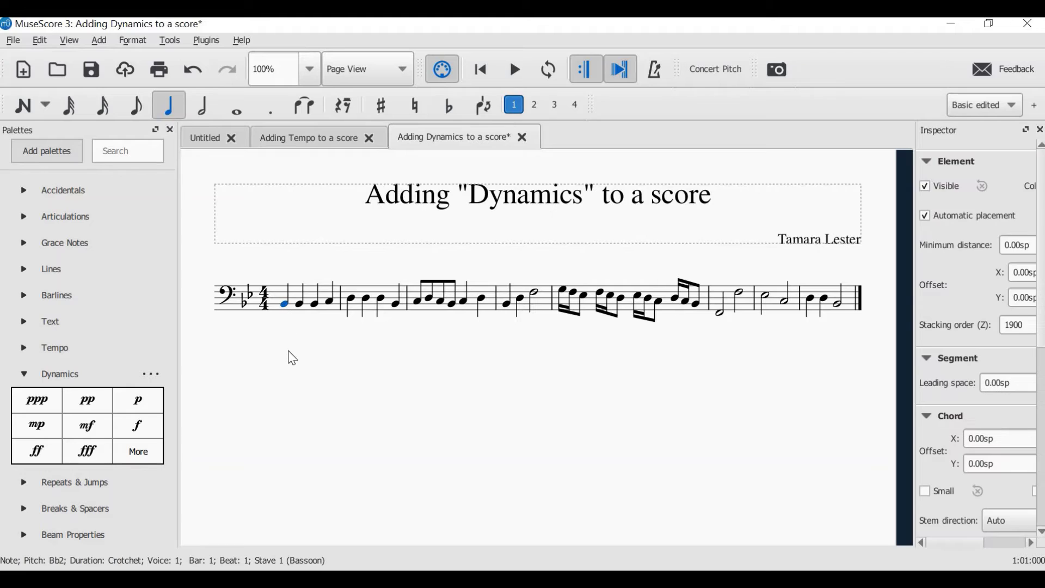
left_click(96, 433)
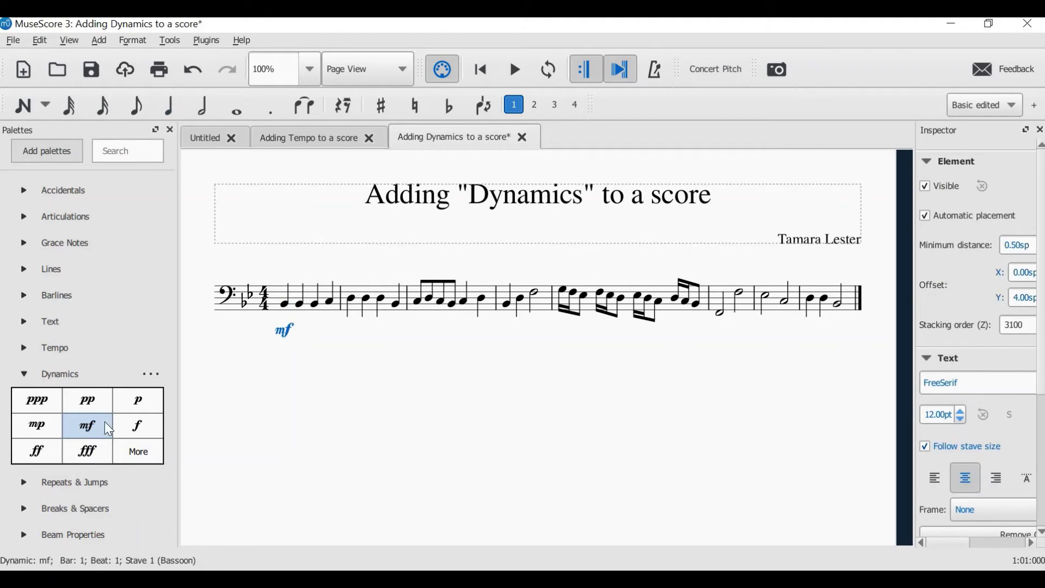
left_click(379, 434)
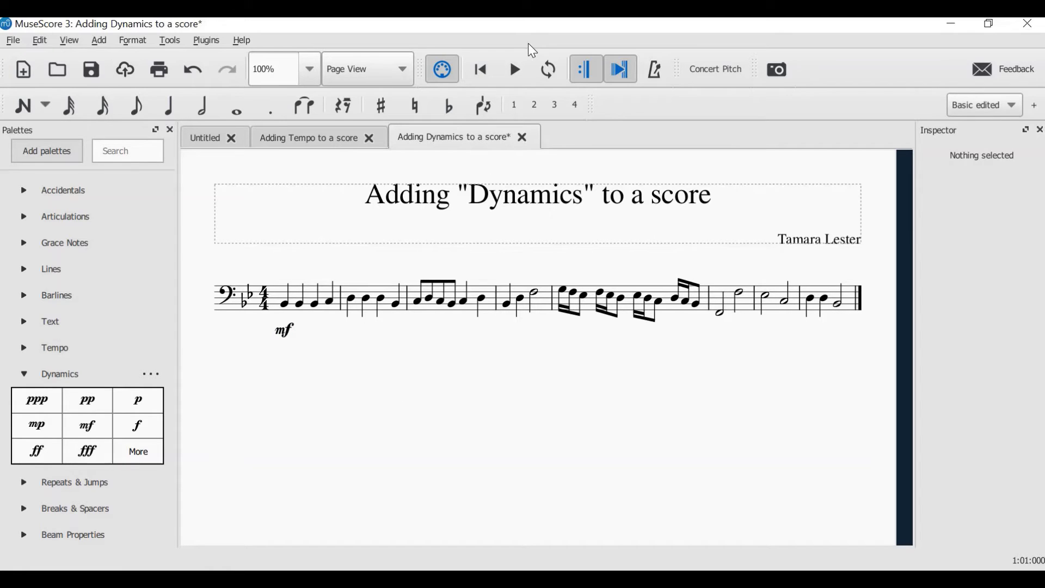
left_click(482, 69)
left_click(519, 72)
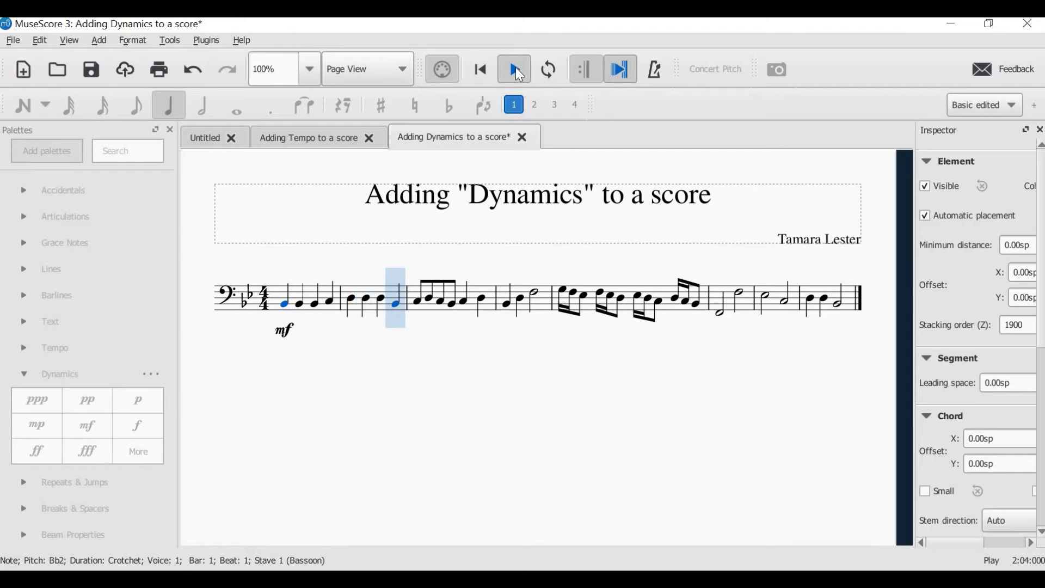
left_click(518, 71)
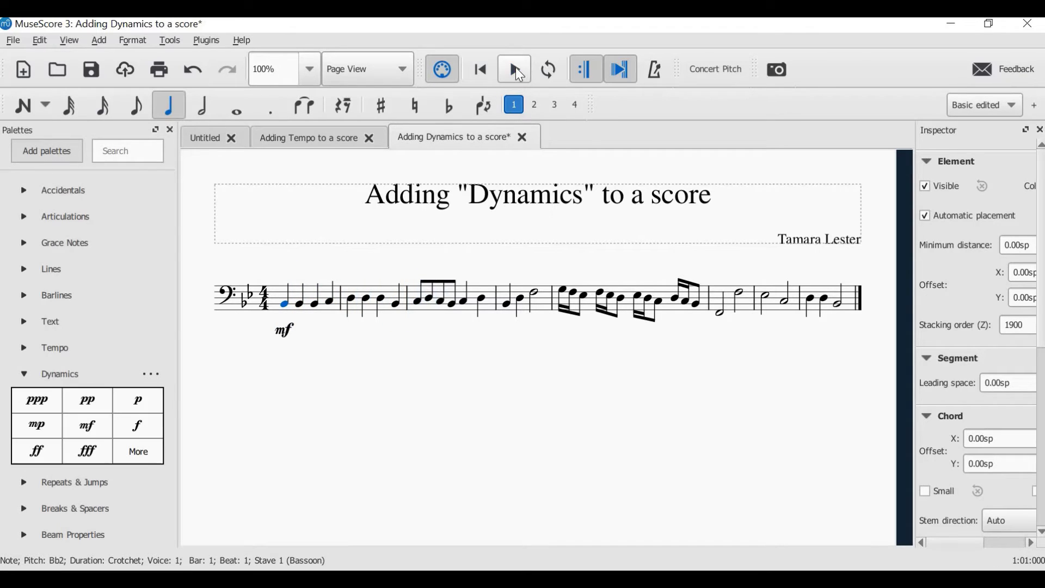
left_click(300, 398)
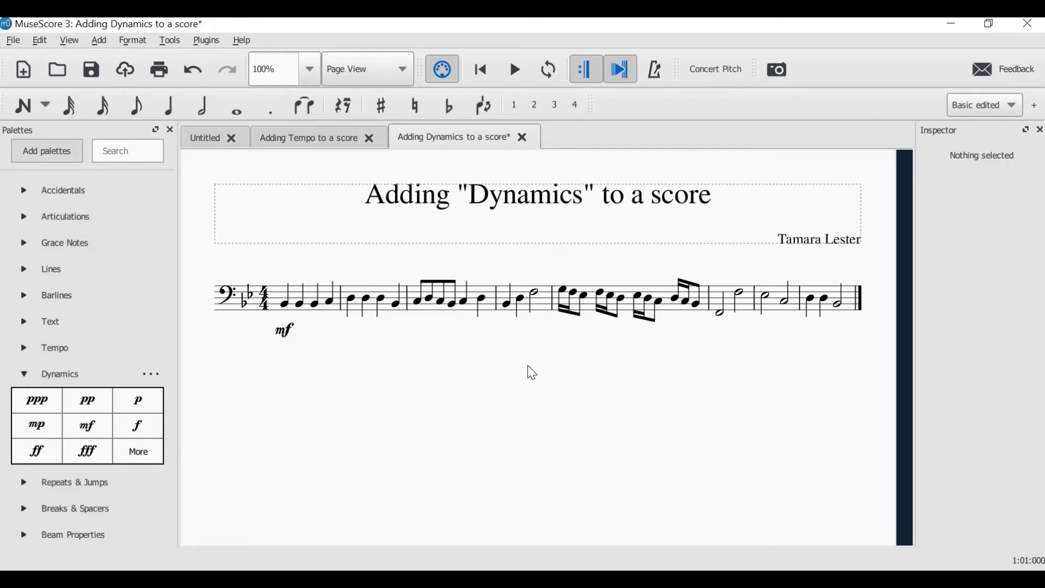
Add a forte (f) dynamic to the first note of bar 5
left_click(568, 297)
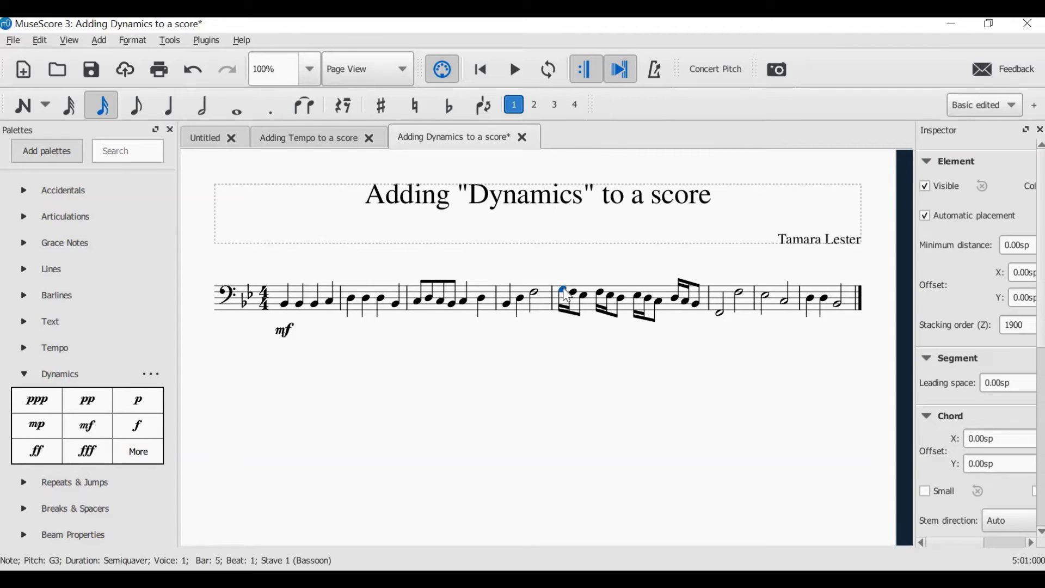
left_click(144, 421)
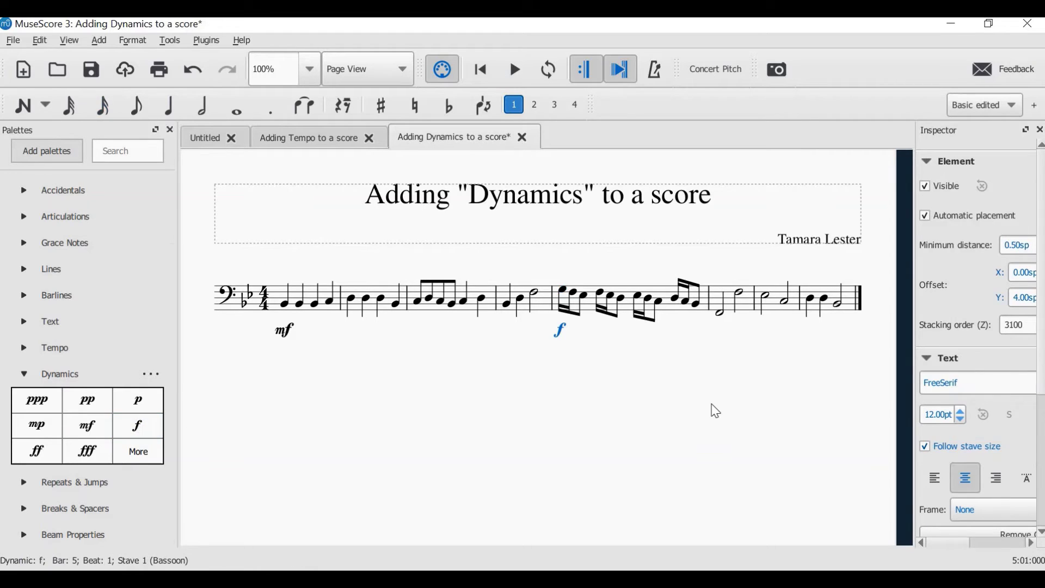
left_click(649, 413)
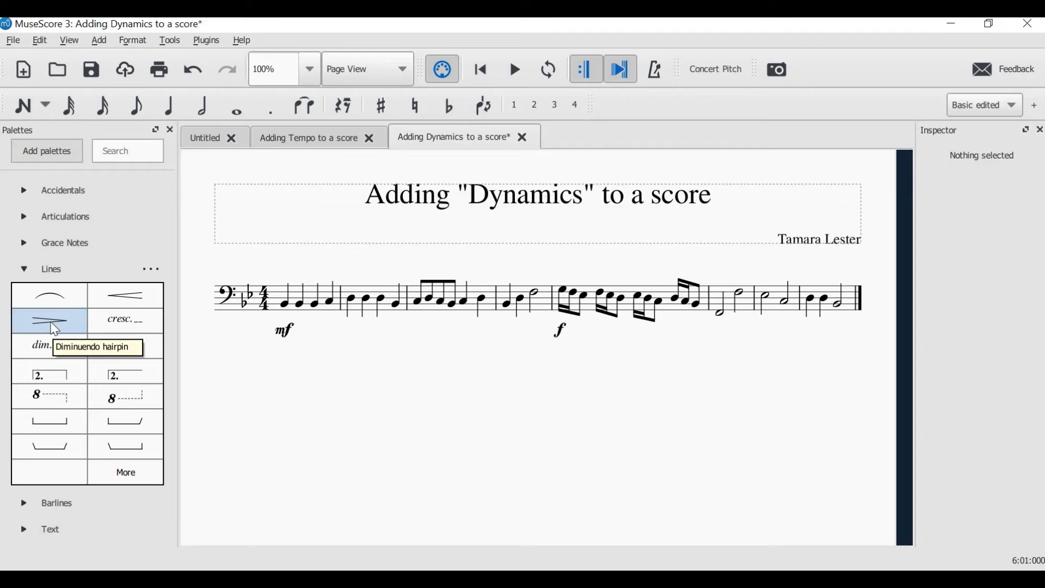
Add a diminuendo hairpin from bar 6 and stretch its end grip to the score's final note
left_click_drag(54, 329, 720, 328)
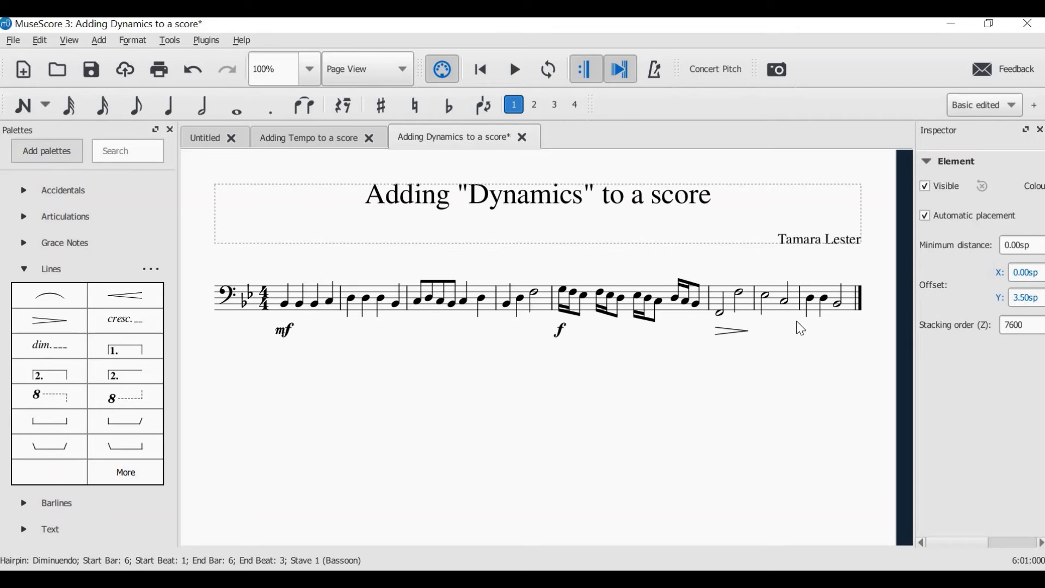
double_click(742, 332)
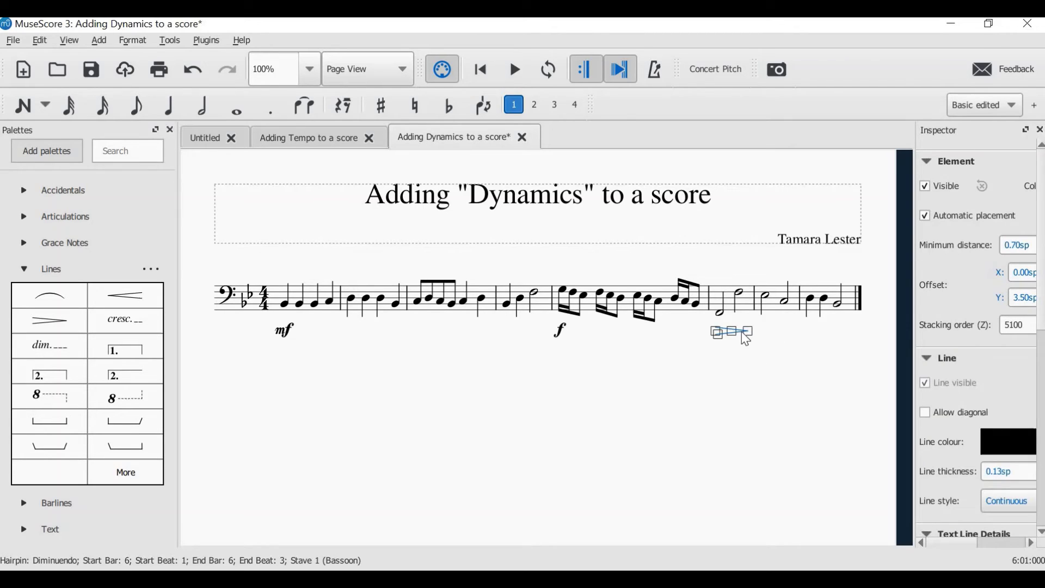
left_click_drag(748, 330, 819, 340)
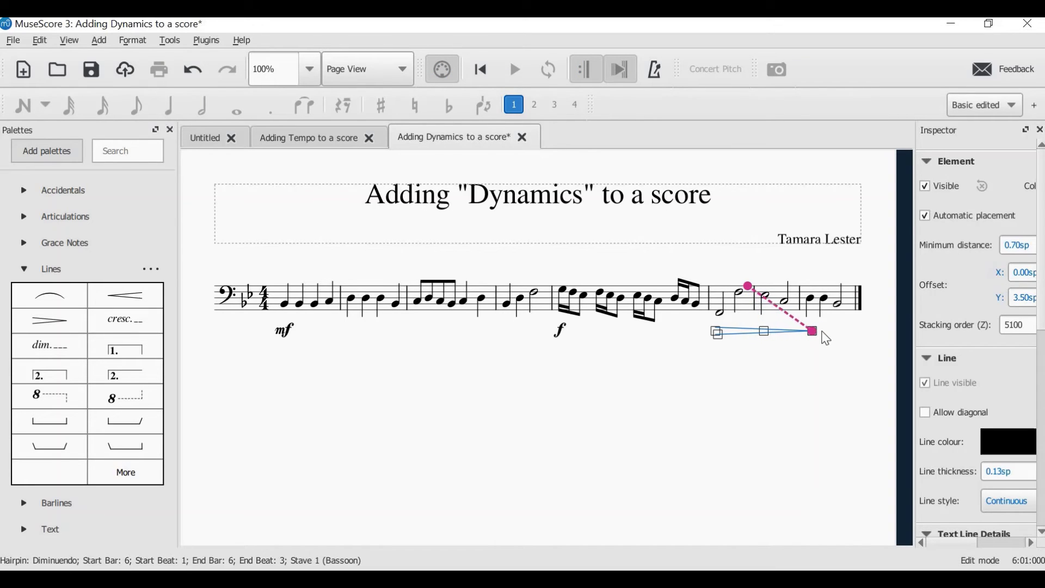
left_click_drag(822, 332, 828, 333)
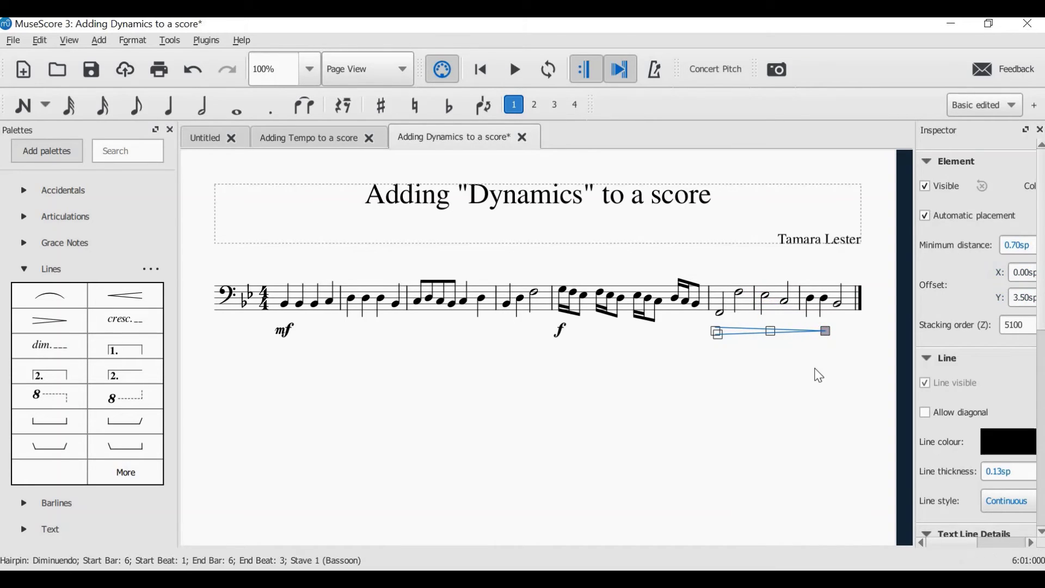
left_click(820, 375)
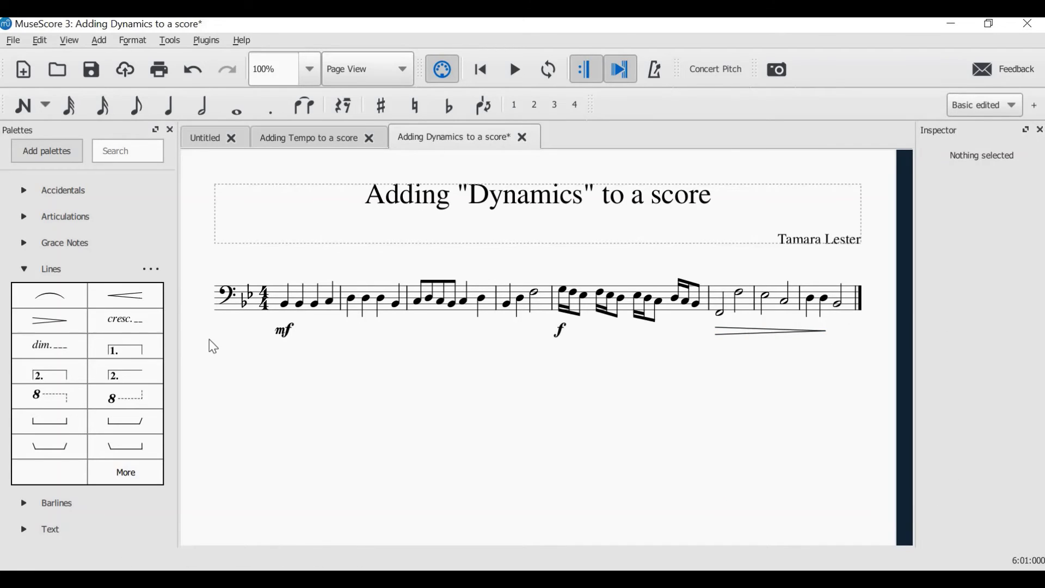
Drop a piano (p) dynamic at the hairpin's end on bar 8's last note
left_click(22, 270)
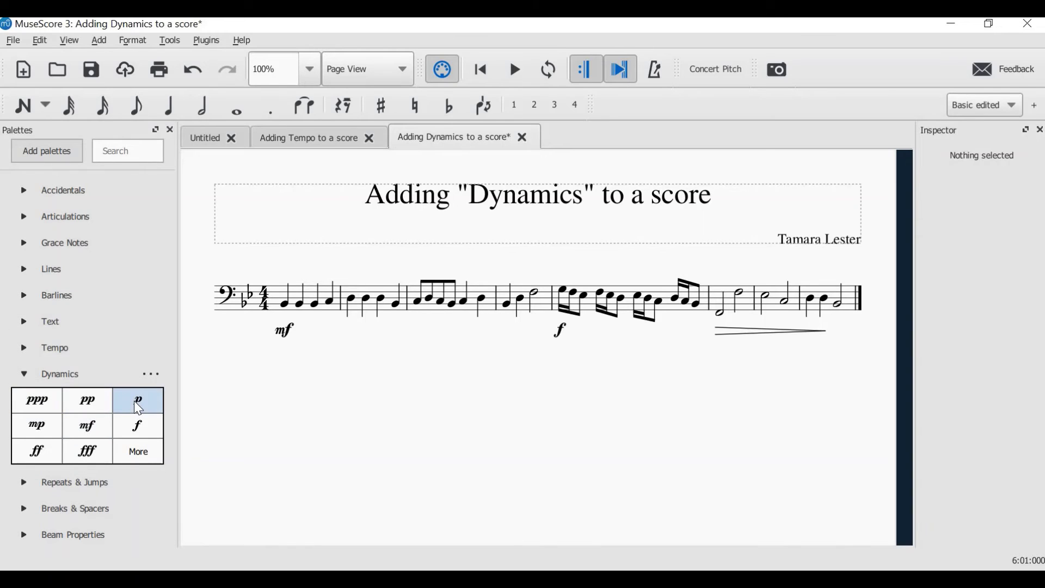
left_click_drag(138, 398, 843, 306)
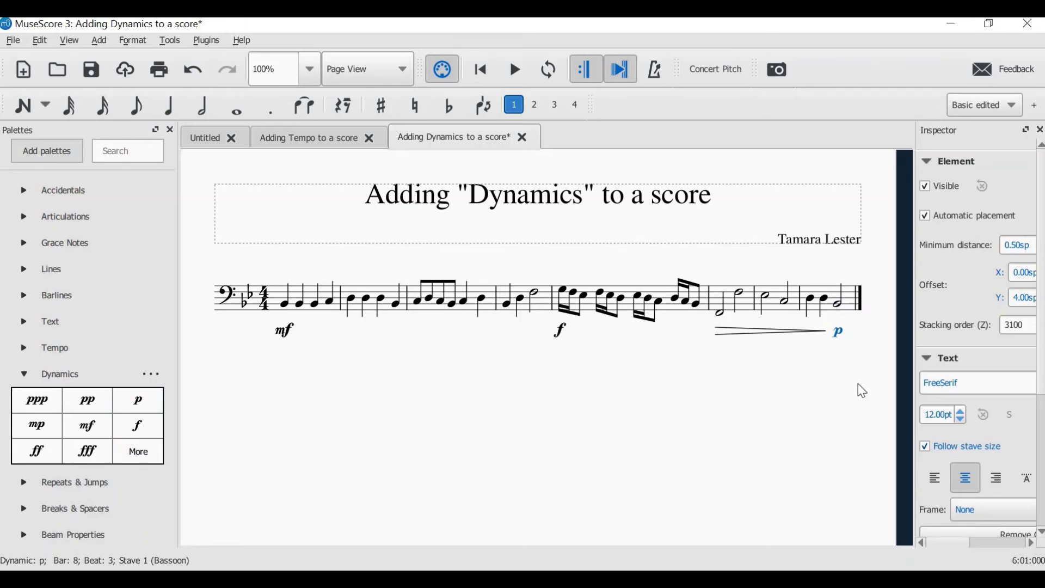
left_click(842, 420)
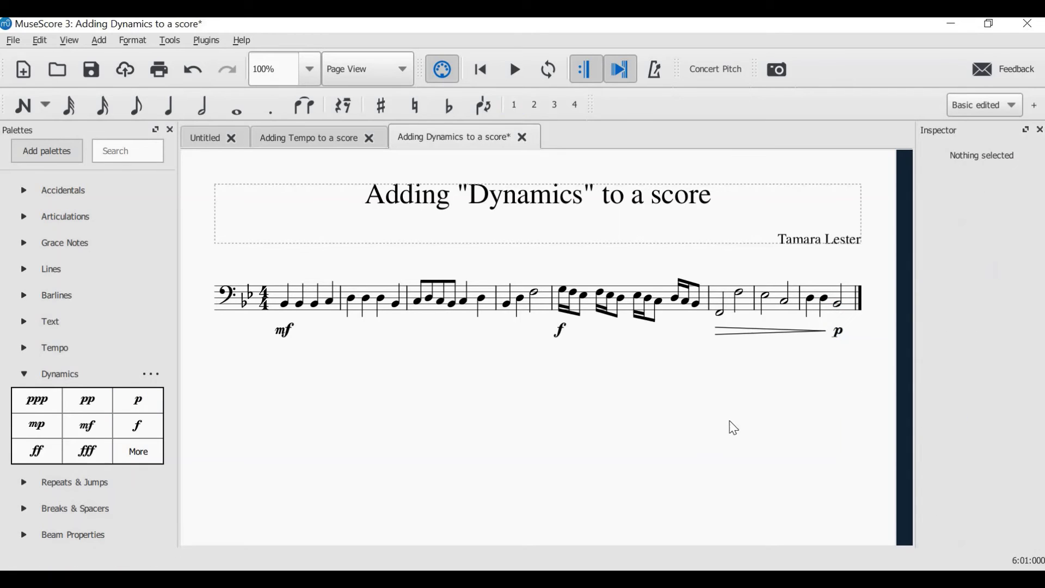
left_click(487, 75)
left_click(516, 71)
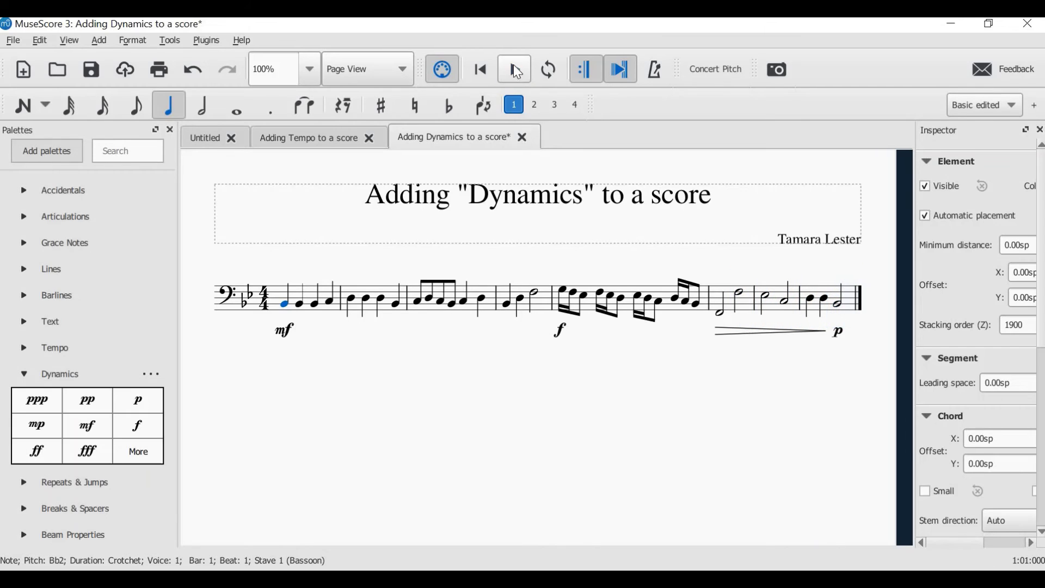
left_click(531, 507)
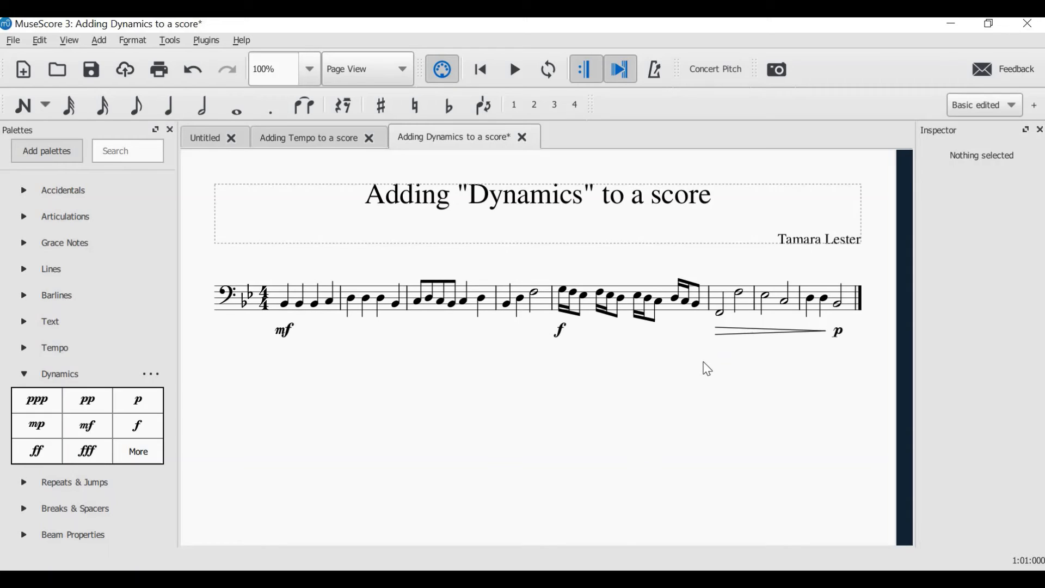
Swap the closing p dynamic for mp on bar 8's last note
left_click(841, 335)
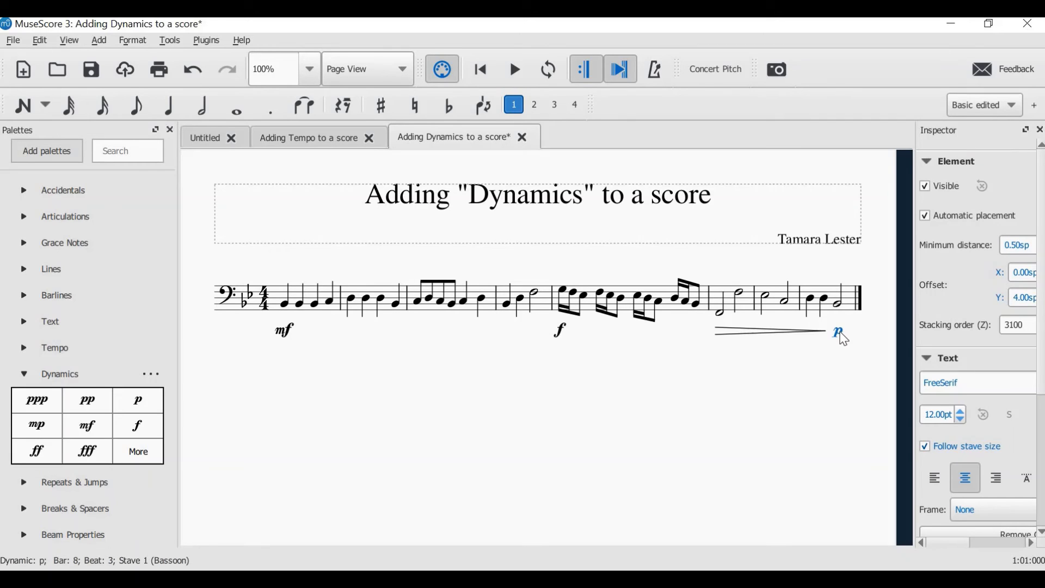
key("Delete")
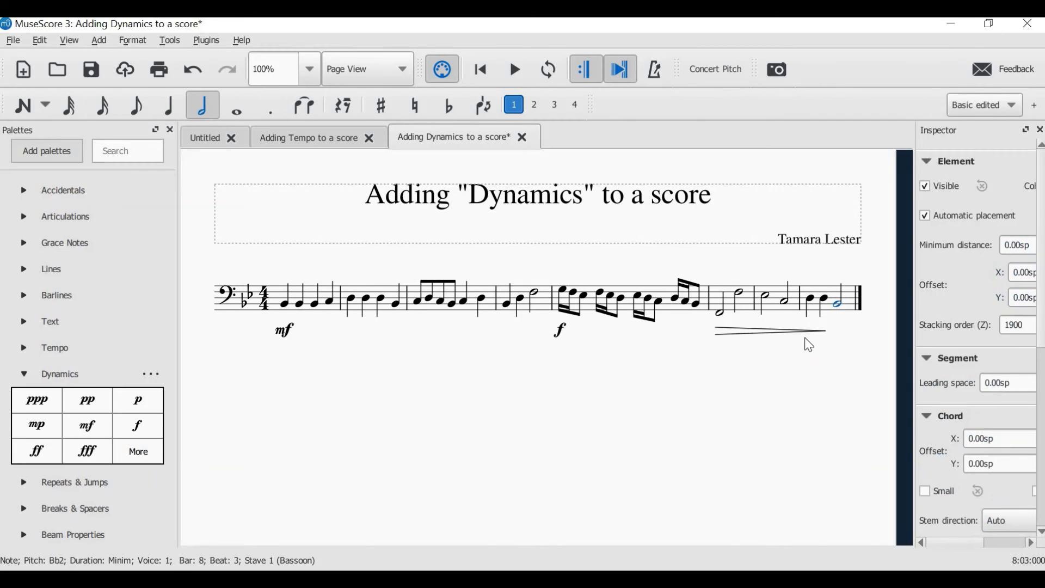
left_click(44, 425)
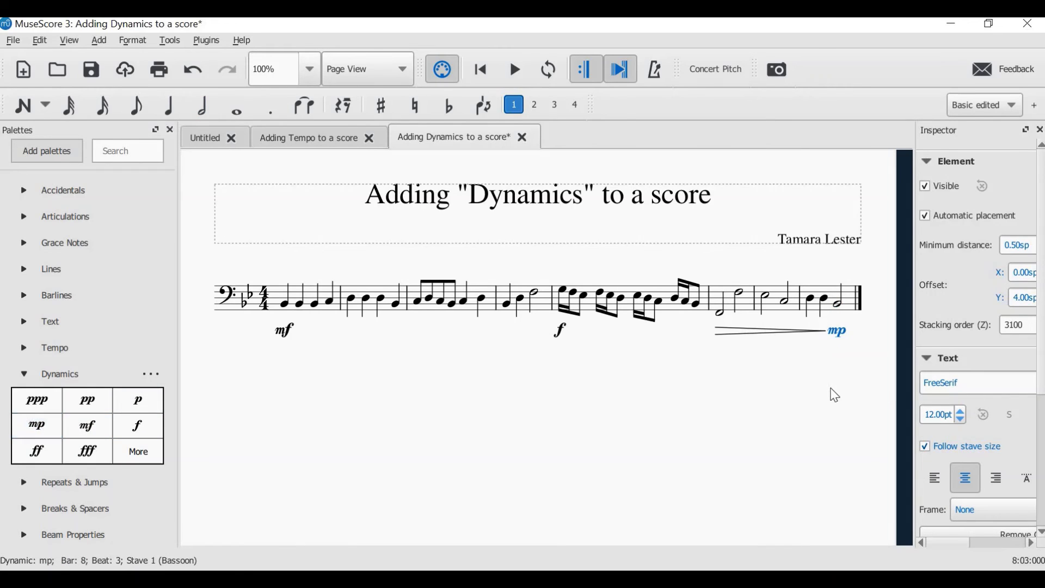
left_click(819, 405)
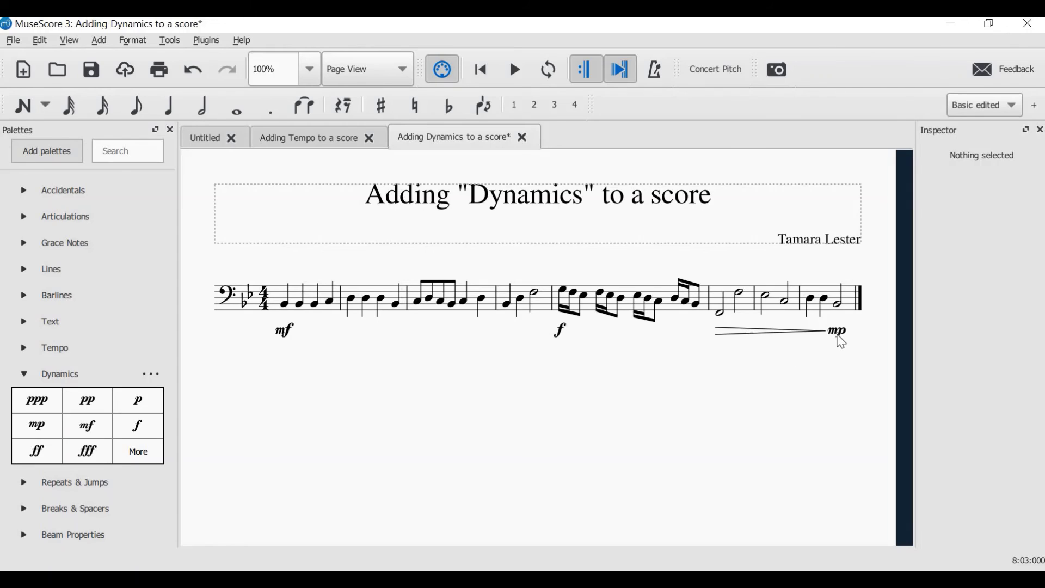
Delete the diminuendo hairpin and the closing mp dynamic
left_click(741, 334)
key("Delete")
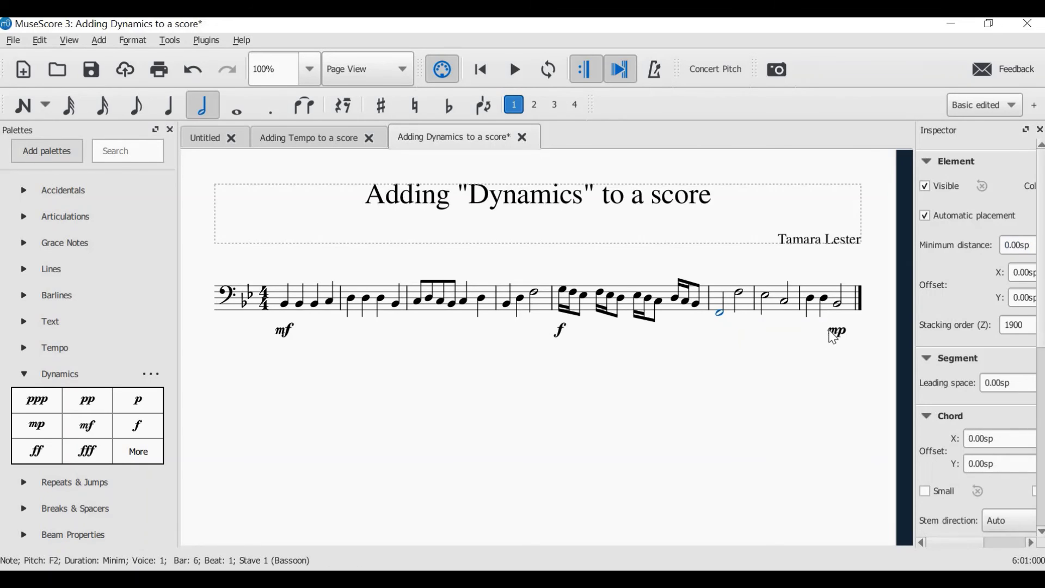
left_click(834, 334)
key("Delete")
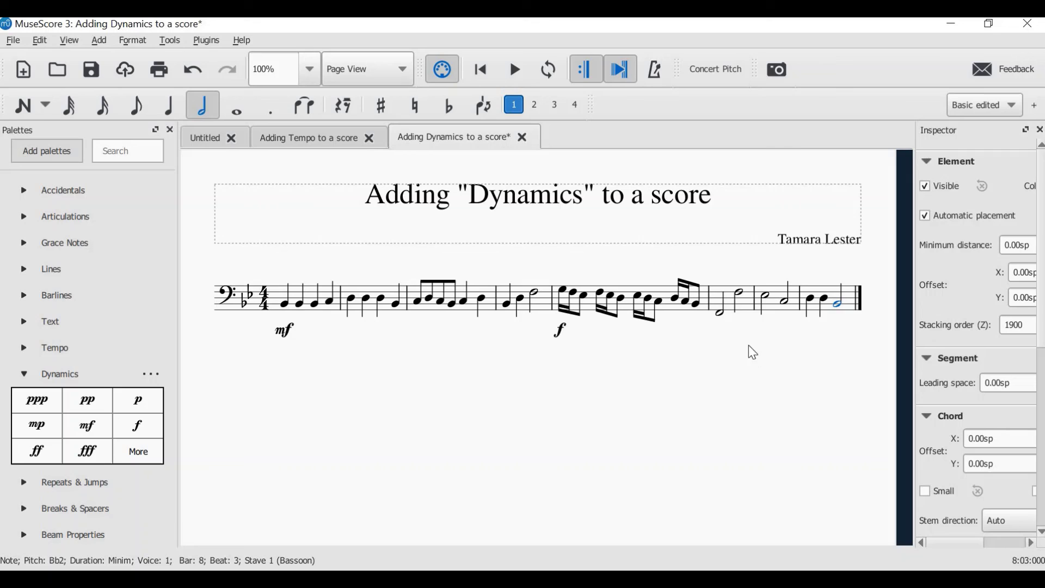
Select bars 6 through 8 as one range
left_click(734, 309)
left_click(734, 311)
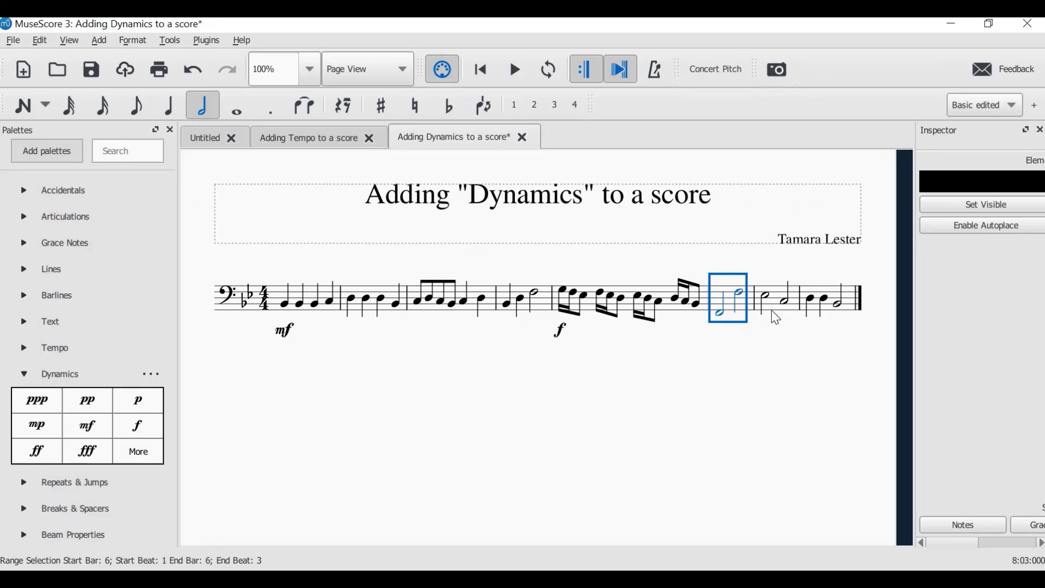
left_click(828, 304, "shift")
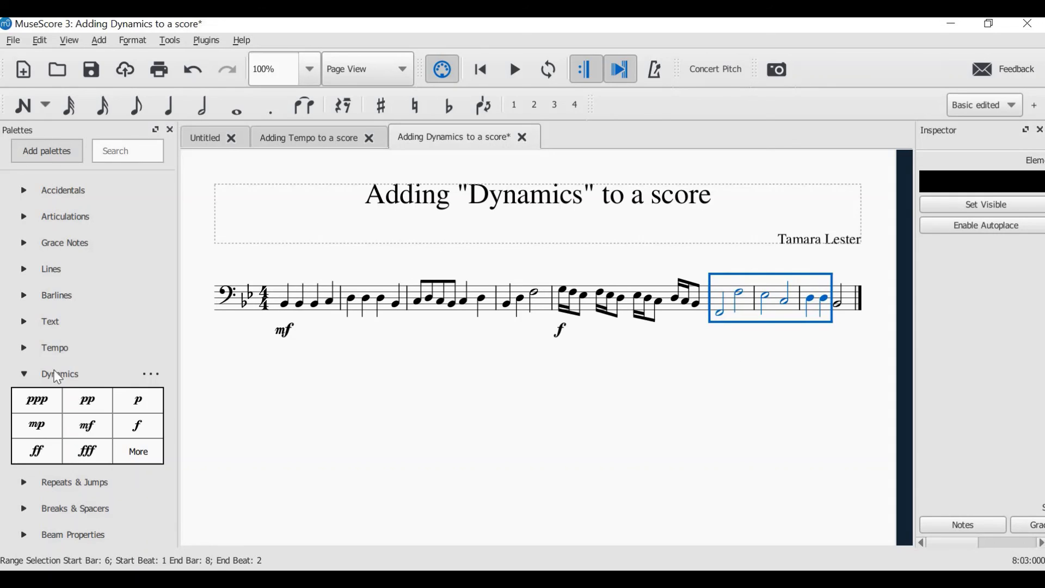
Apply the Lines palette's diminuendo hairpin across the selected bars 6–8
left_click(25, 268)
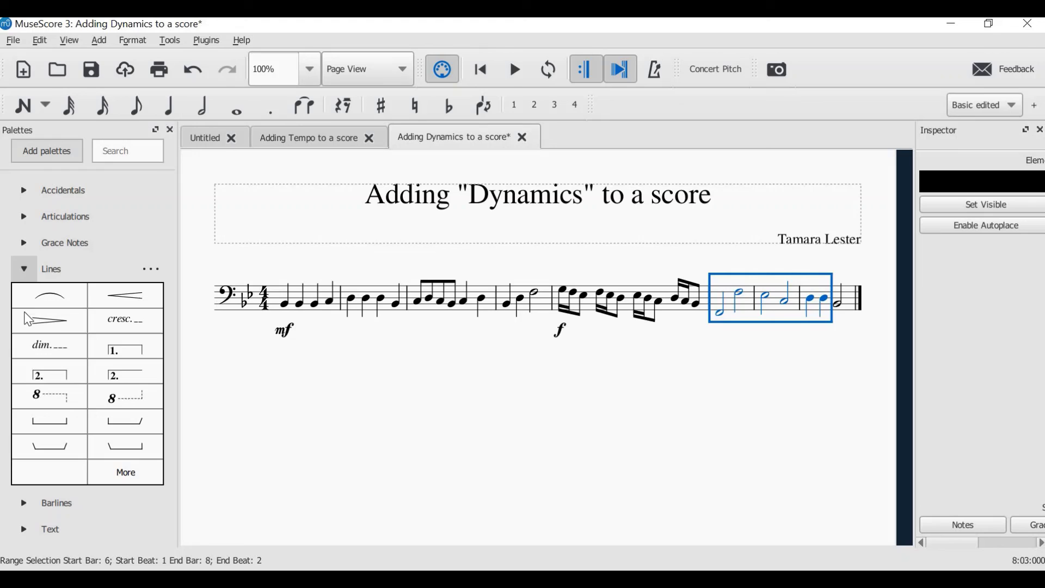
left_click(56, 328)
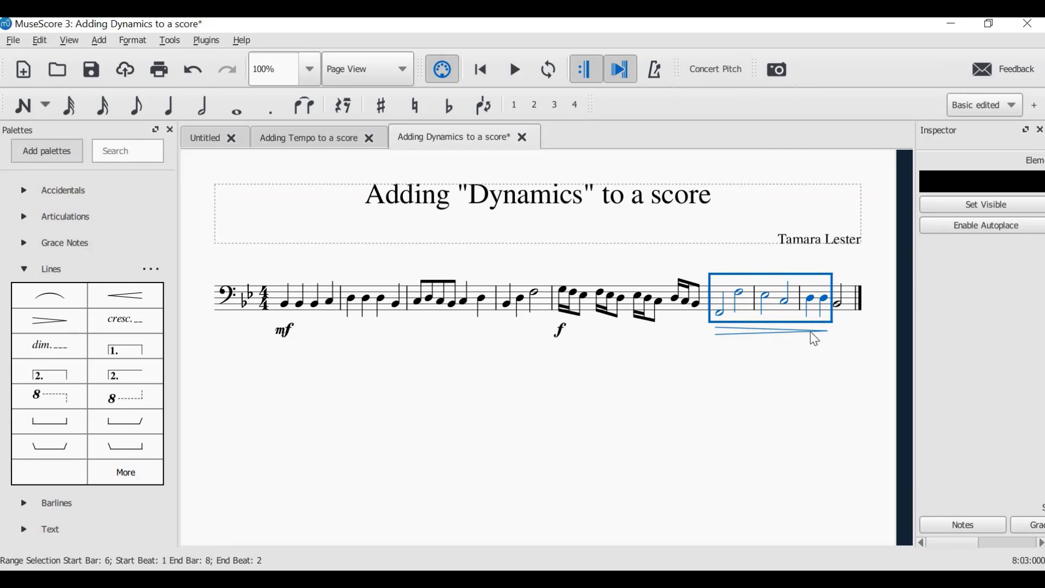
left_click(778, 383)
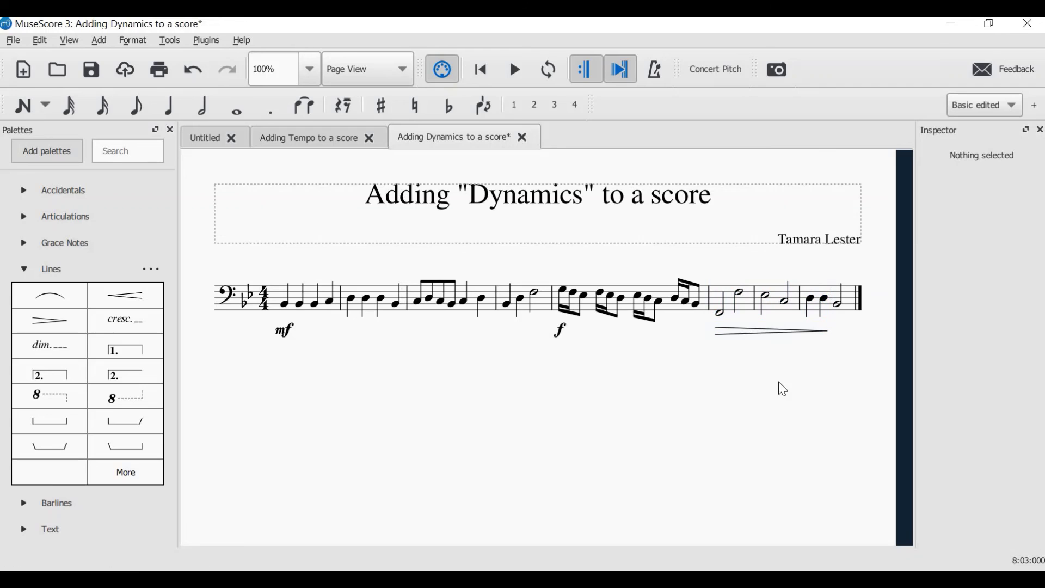
Put an mp dynamic on bar 8's last note, then save the score
left_click(840, 303)
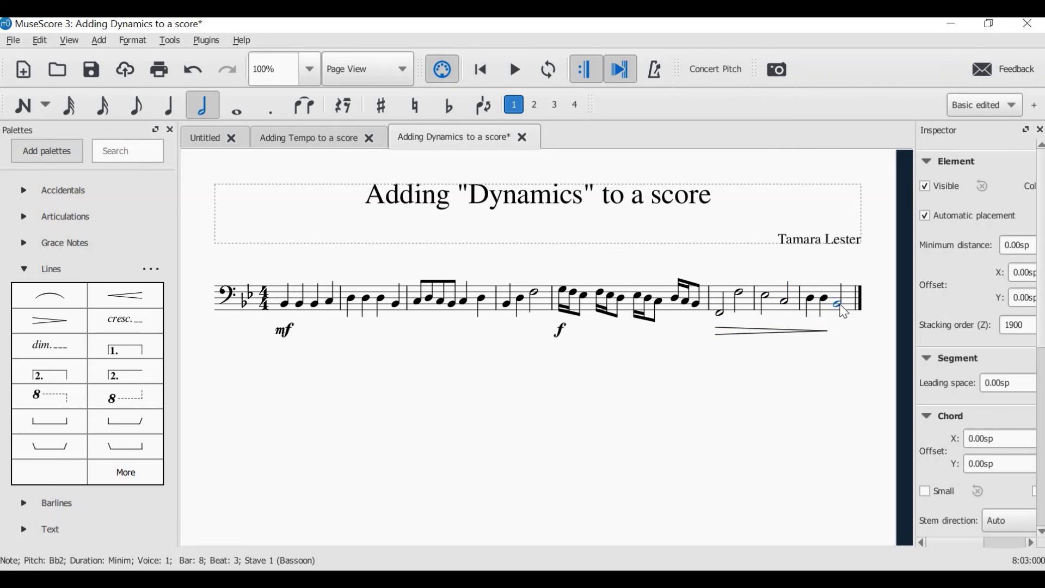
left_click(24, 269)
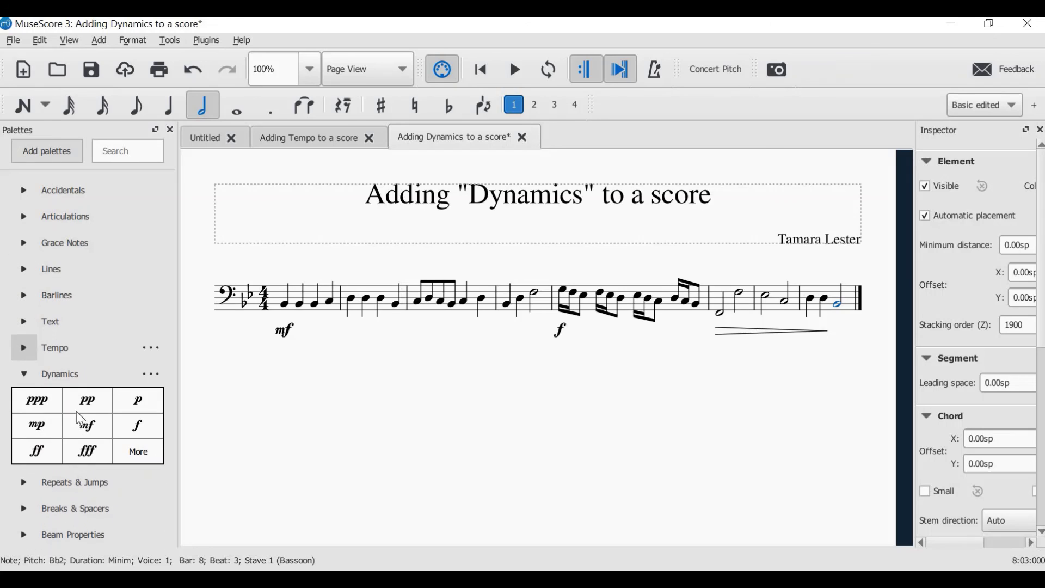
left_click(46, 432)
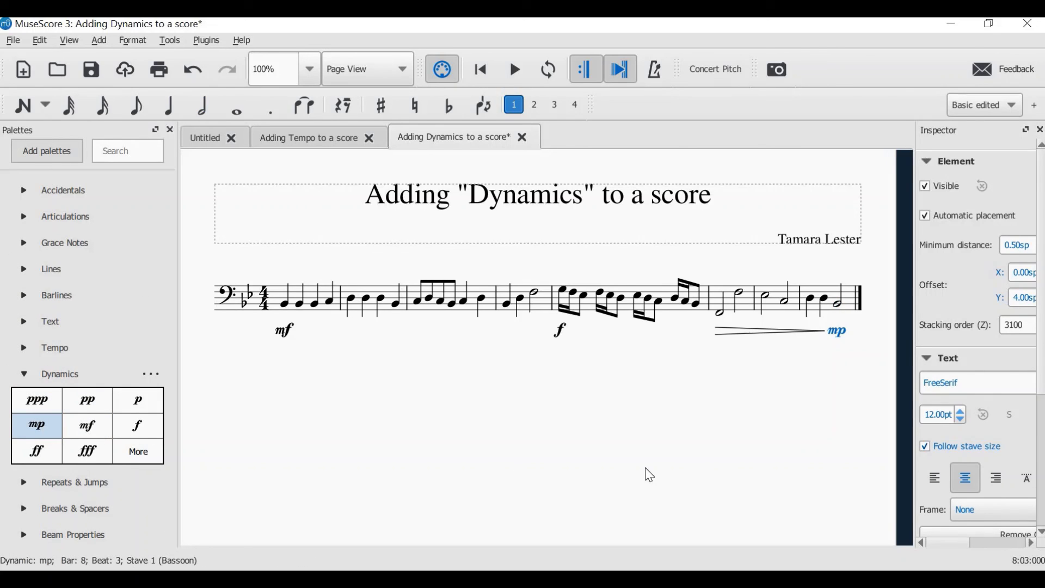
left_click(668, 471)
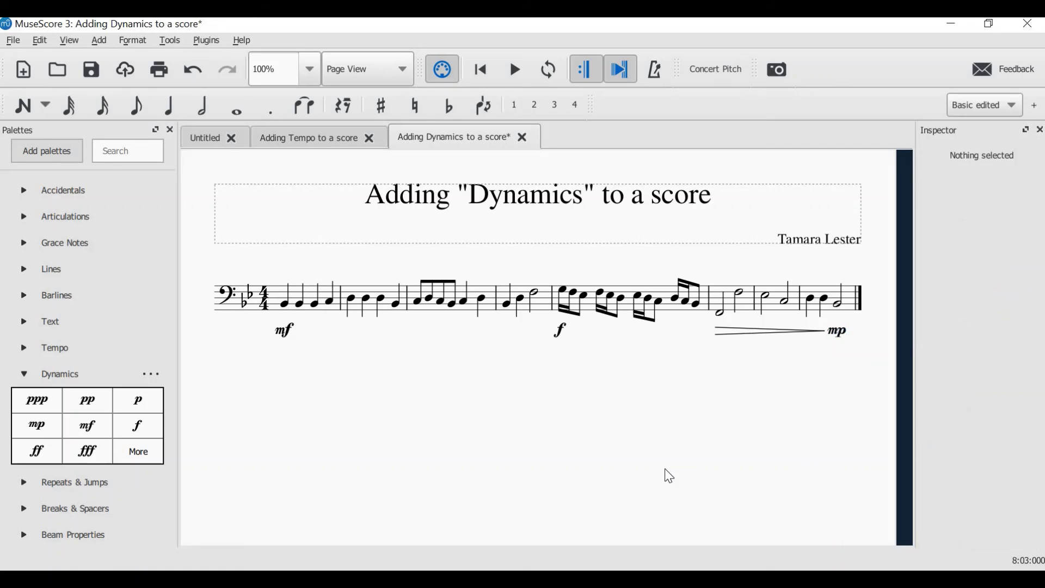
left_click(93, 73)
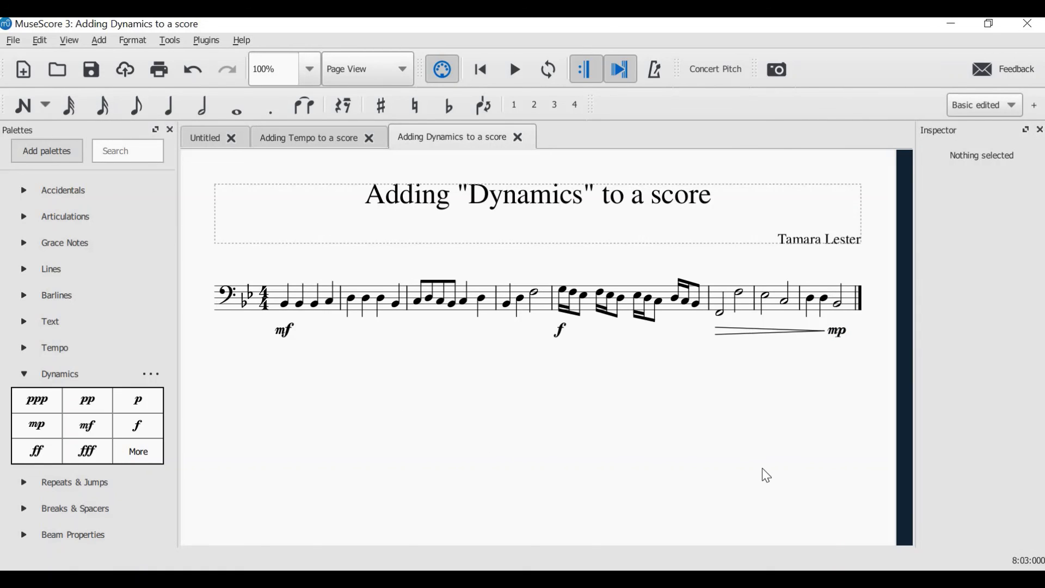